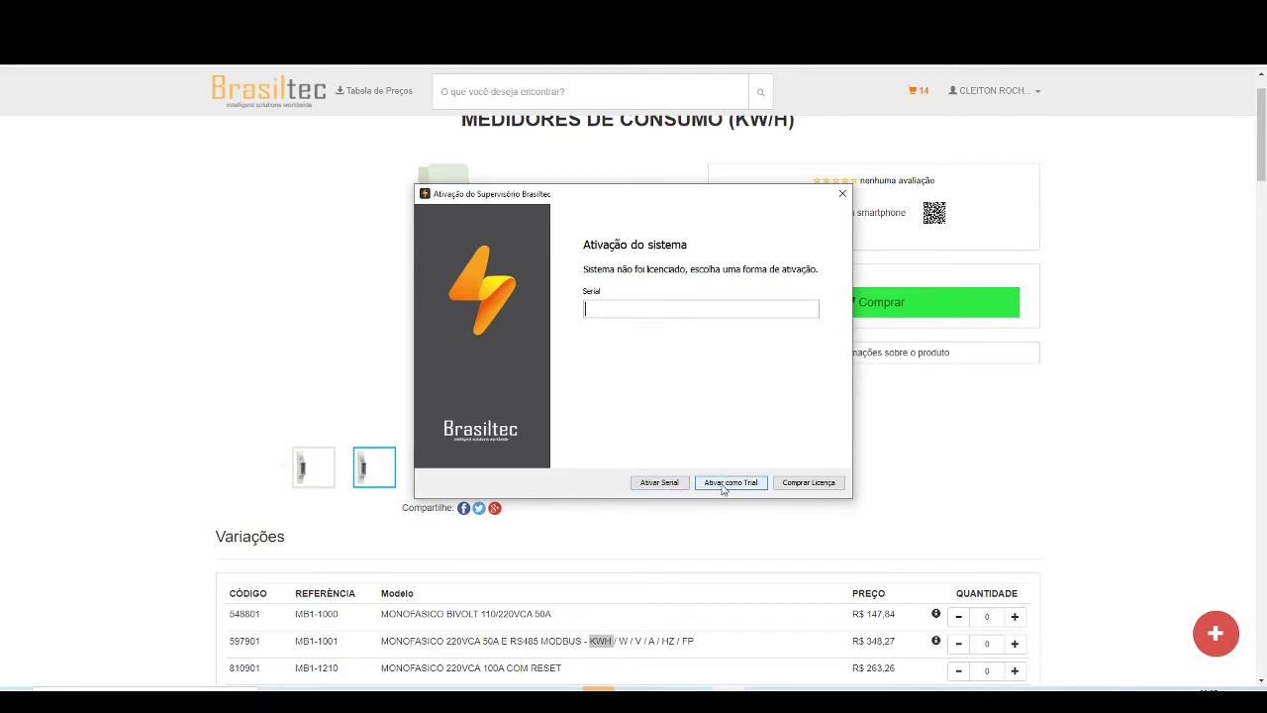
- Activate the system as a trial and add a device described as "Medidor de teste" with address 1
left_click(722, 483)
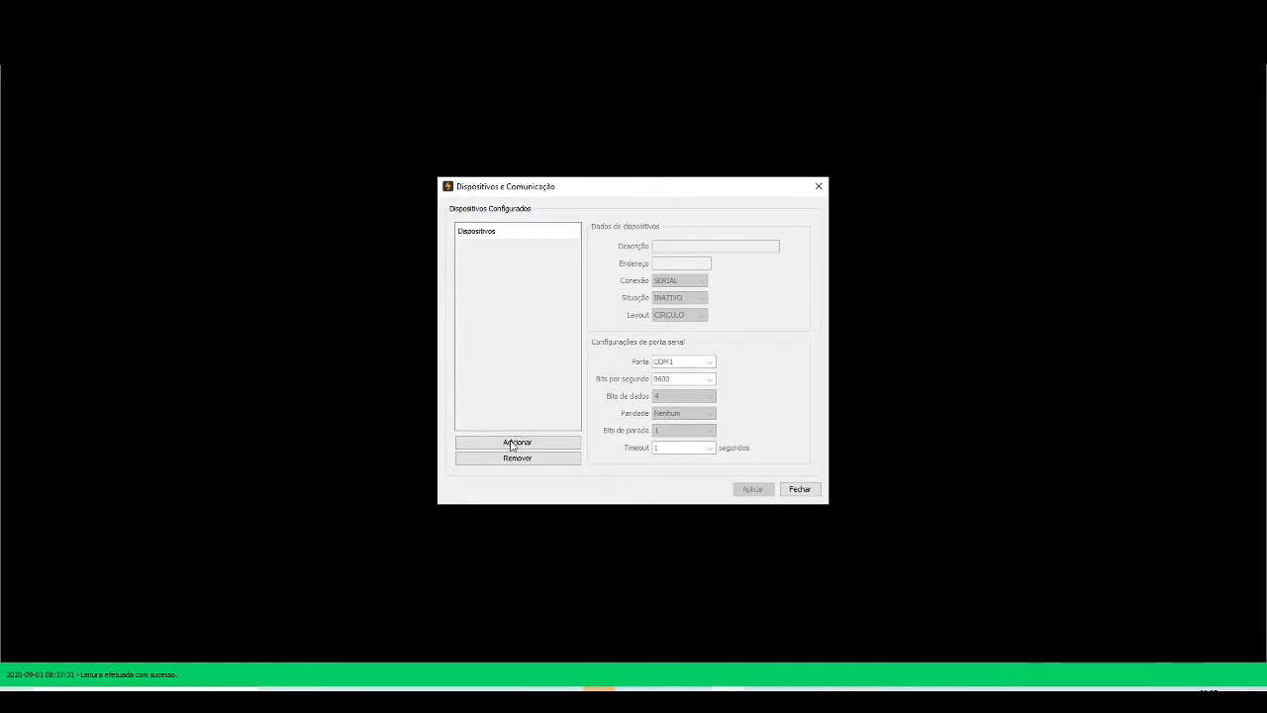
left_click(511, 444)
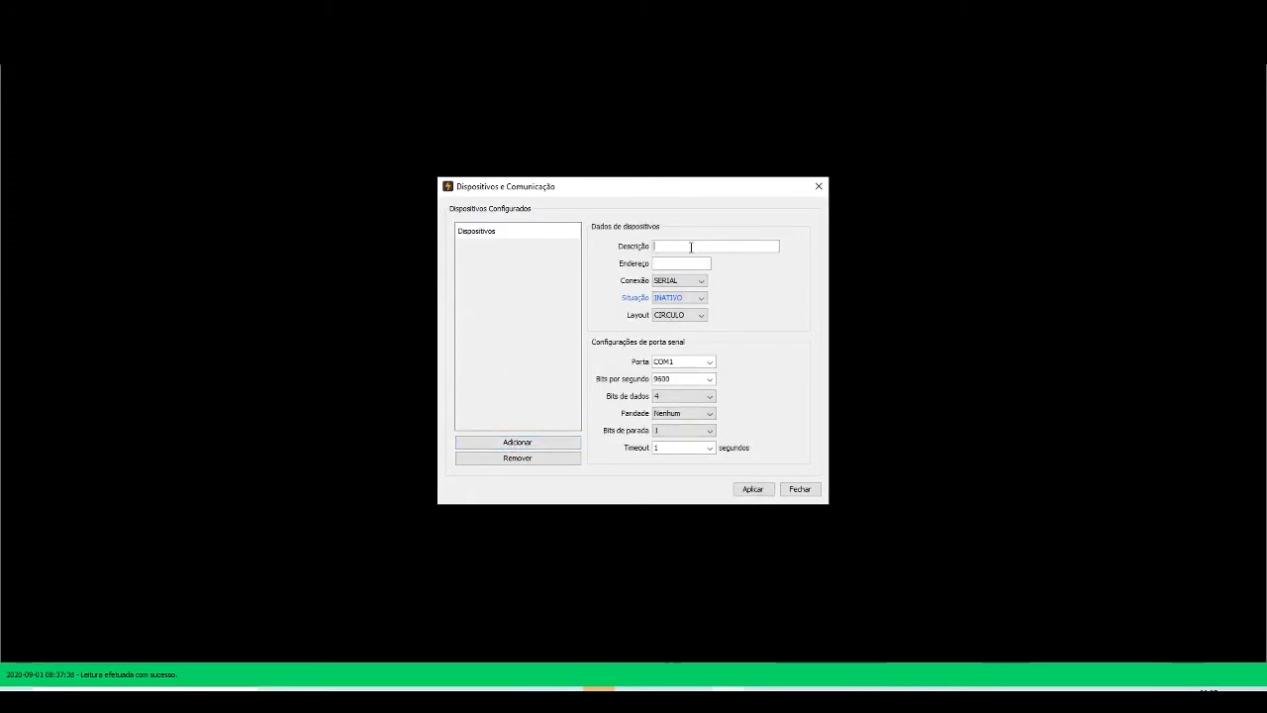
type("Medidor de teste")
left_click(677, 266)
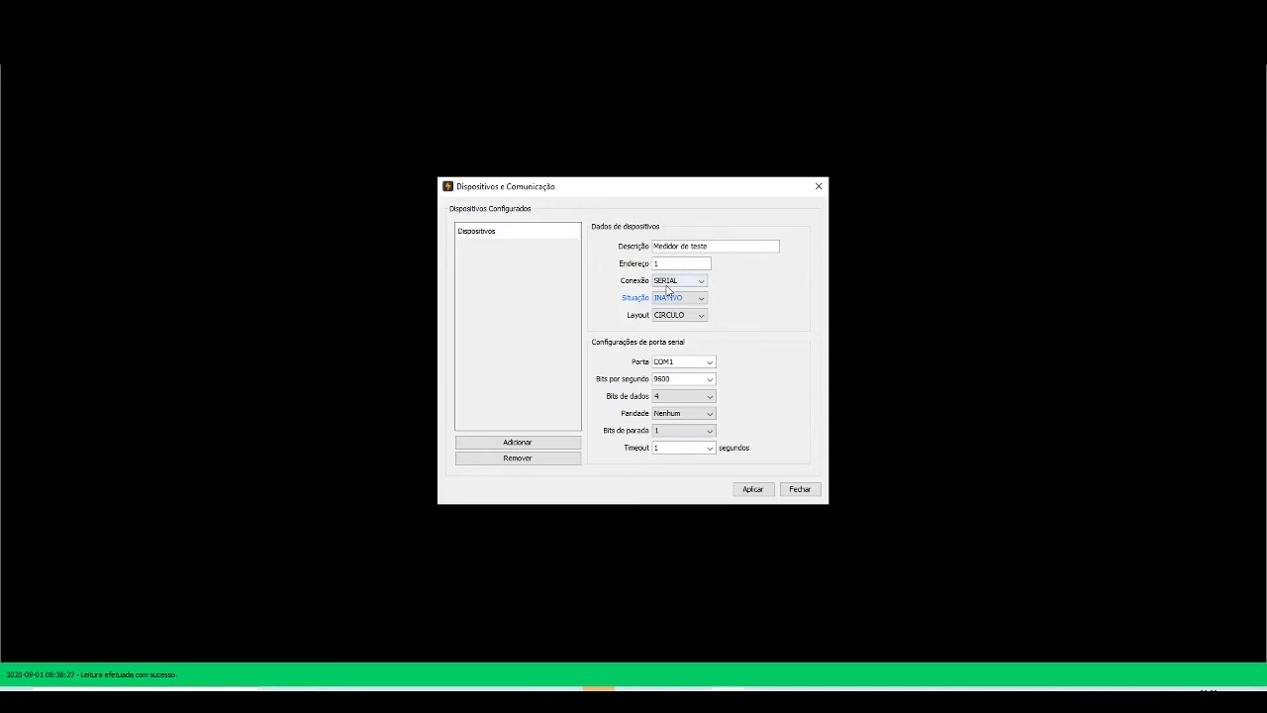
- Set the new device's connection to SERIAL and its status to ATIVO
left_click(667, 281)
left_click(667, 289)
left_click(676, 298)
left_click(676, 324)
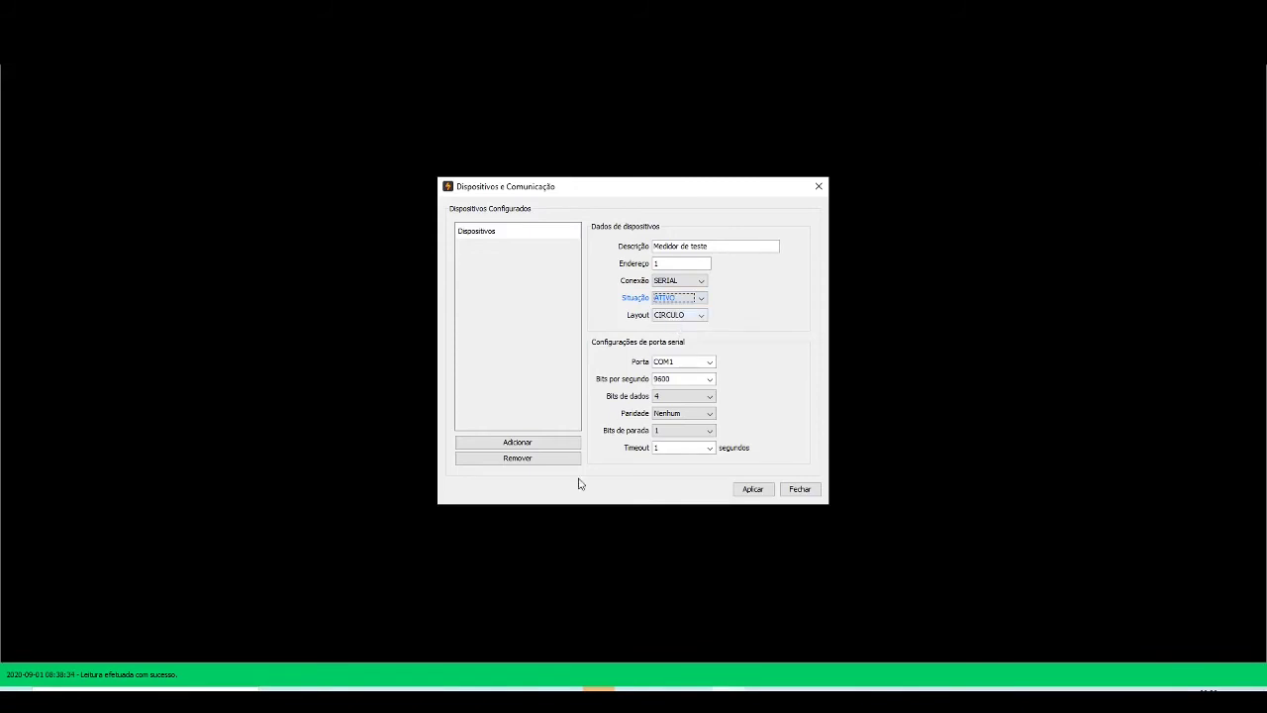
- Check the supervisory display example on the Chrome product page and set the device's layout to CIRCULO
mouse_move(435, 698)
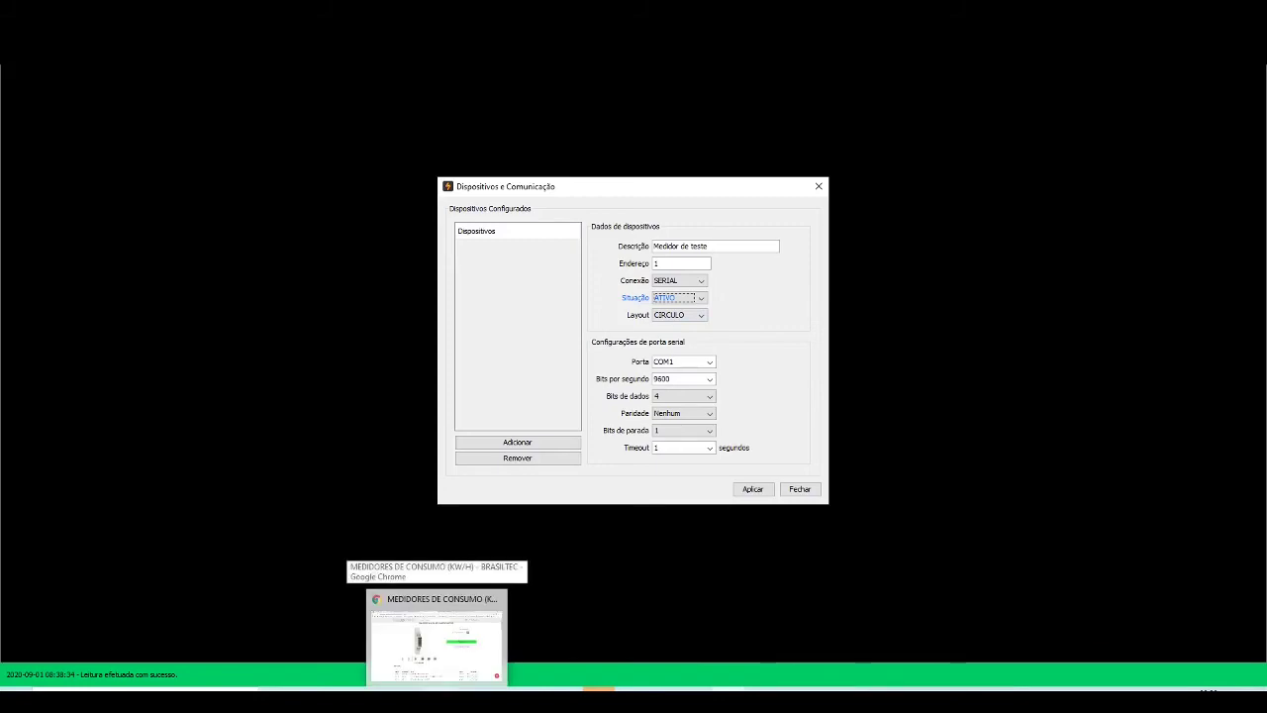
left_click(432, 668)
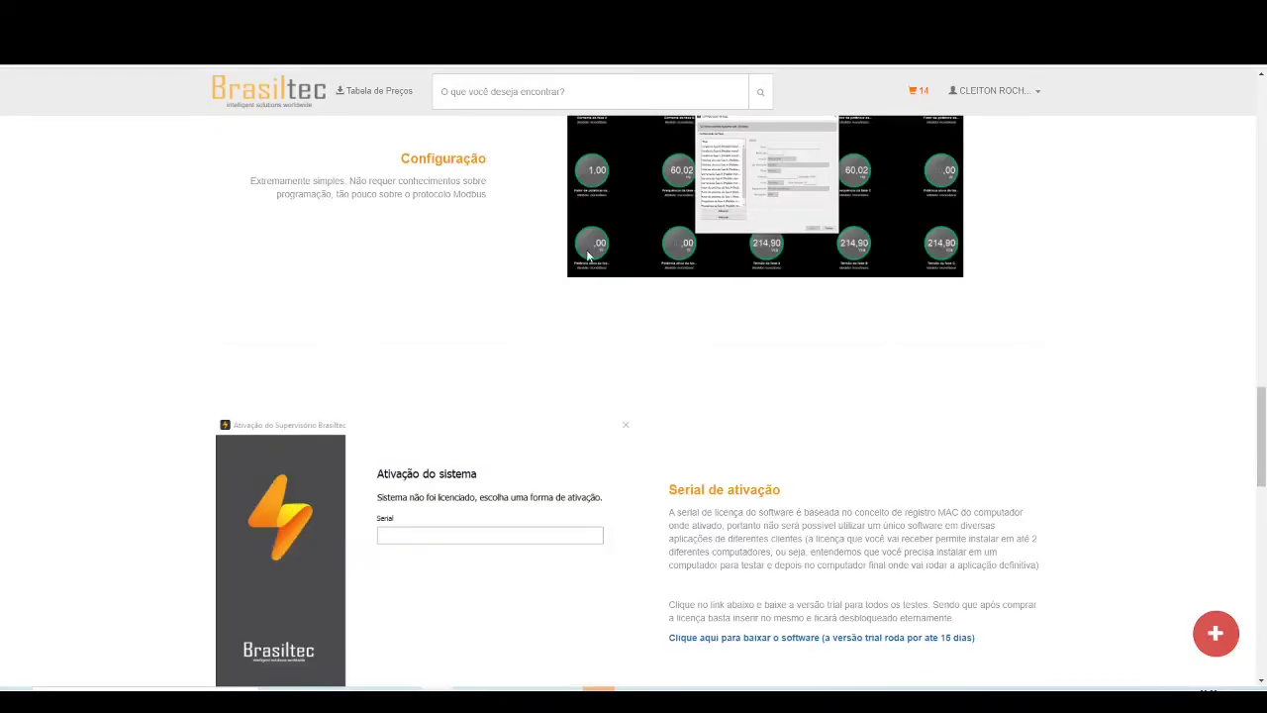
scroll(587, 253, "up", 1)
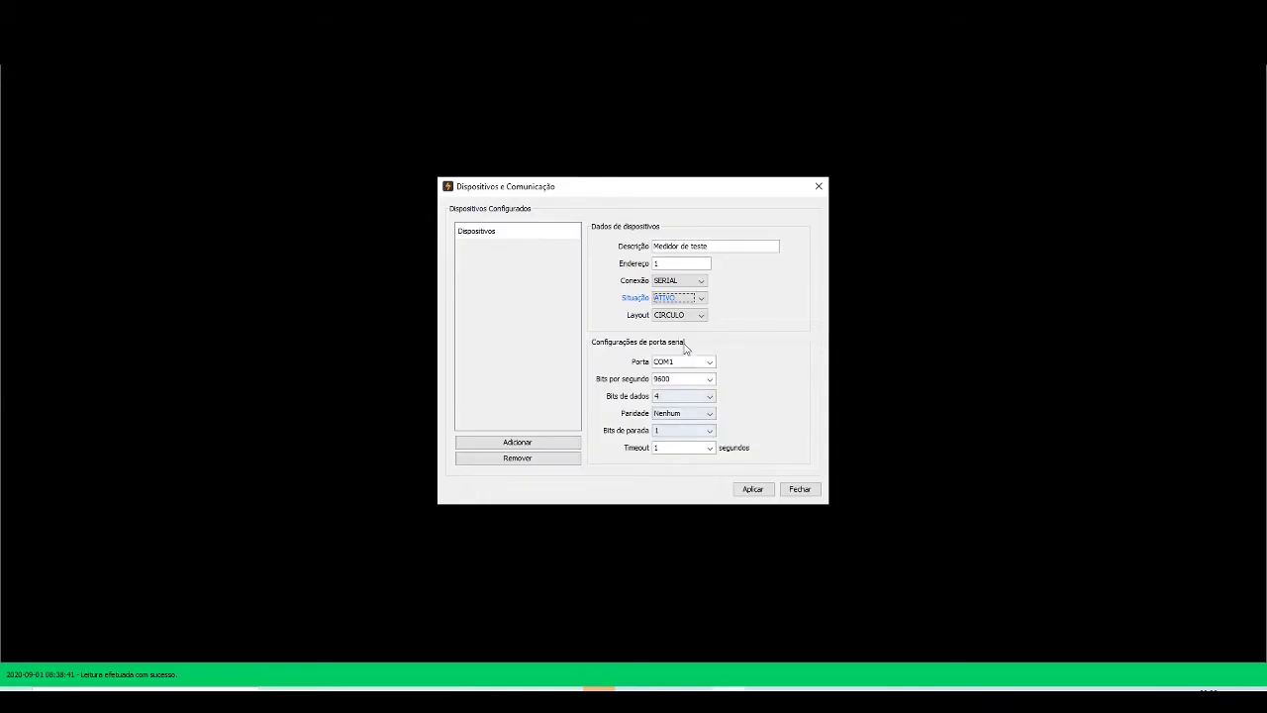
left_click(674, 319)
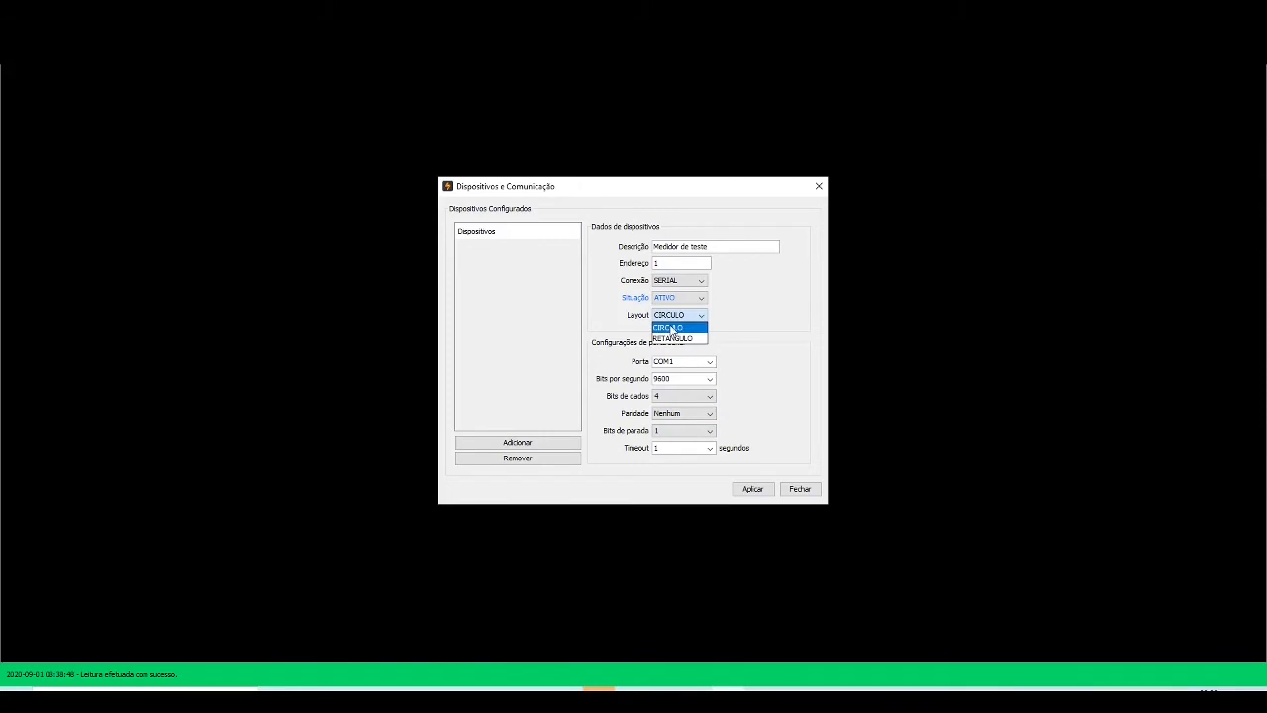
left_click(671, 331)
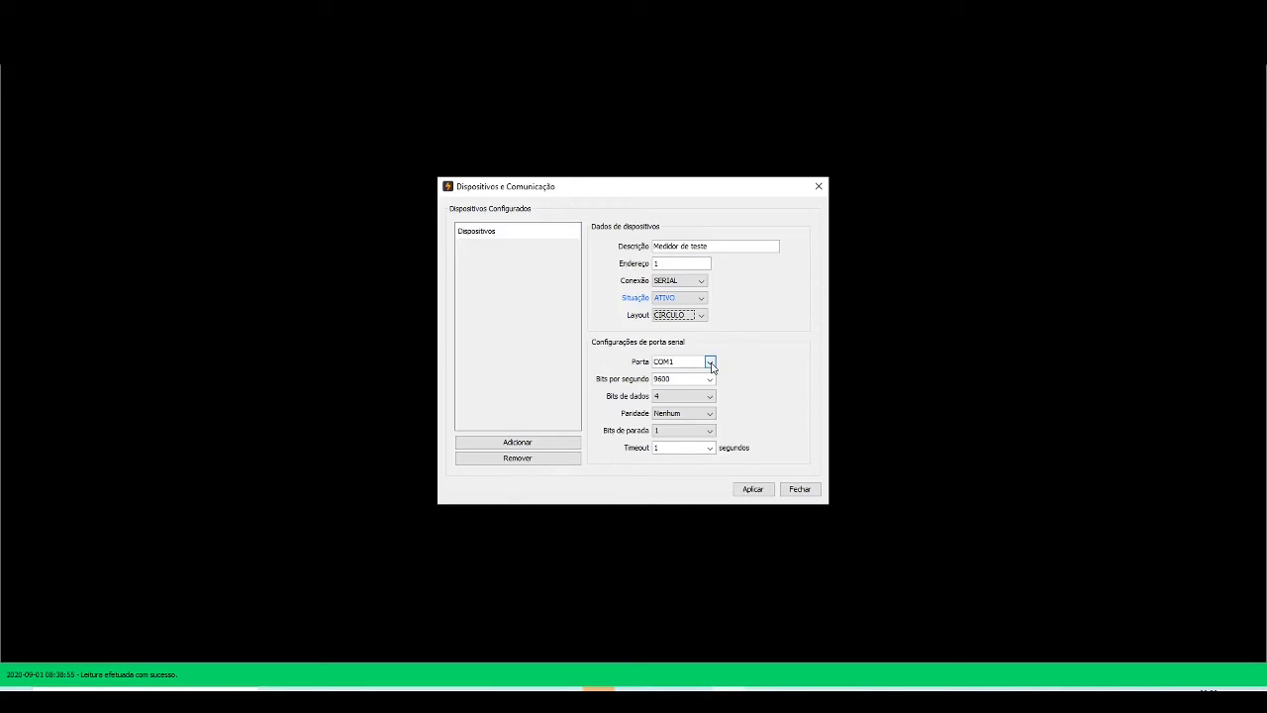
- Check the serial port options, and examine the RS485 to USB converter's product page, including its images and driver download section
left_click(710, 362)
left_click(710, 365)
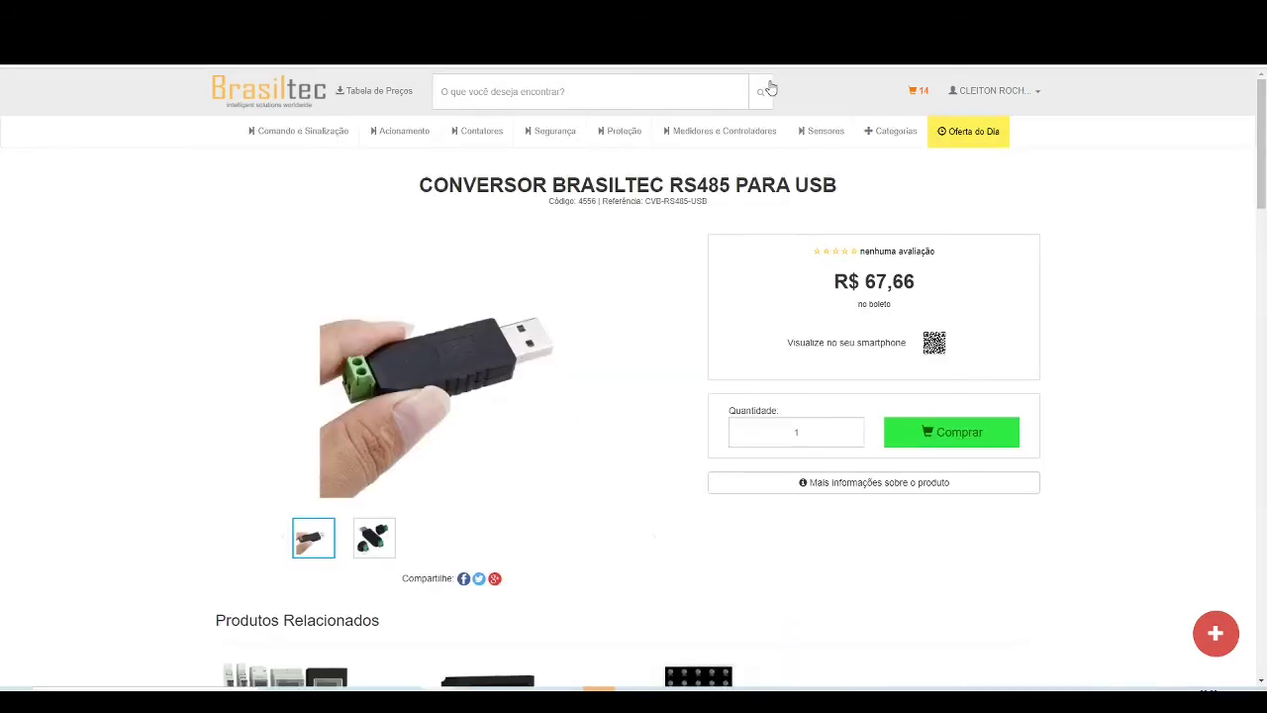
scroll(464, 372, "down", 3)
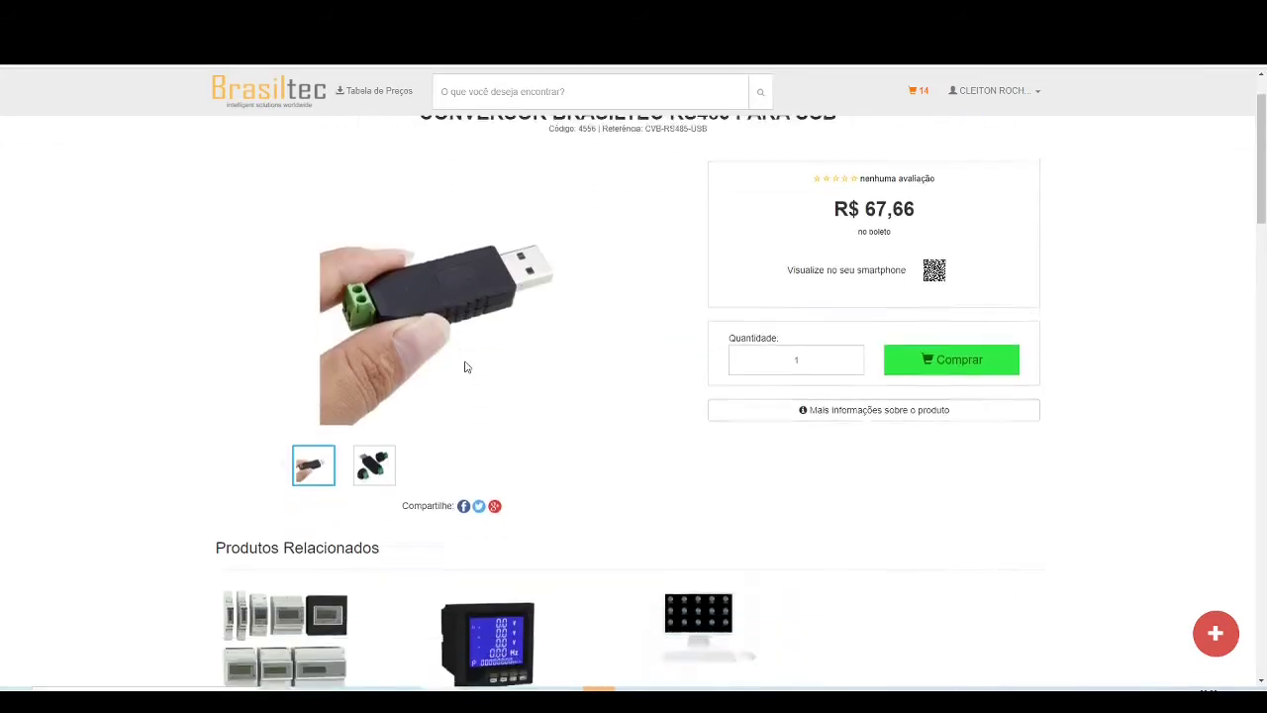
left_click(385, 282)
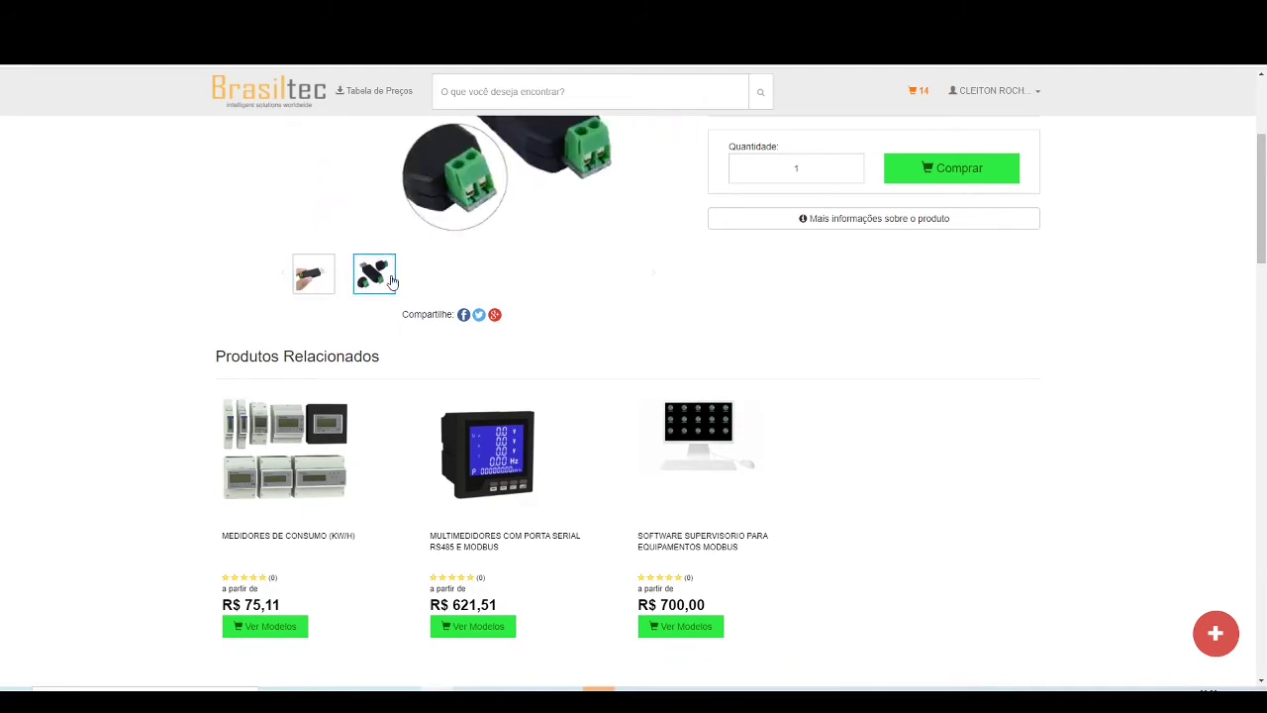
scroll(407, 239, "up", 2)
scroll(410, 244, "down", 9)
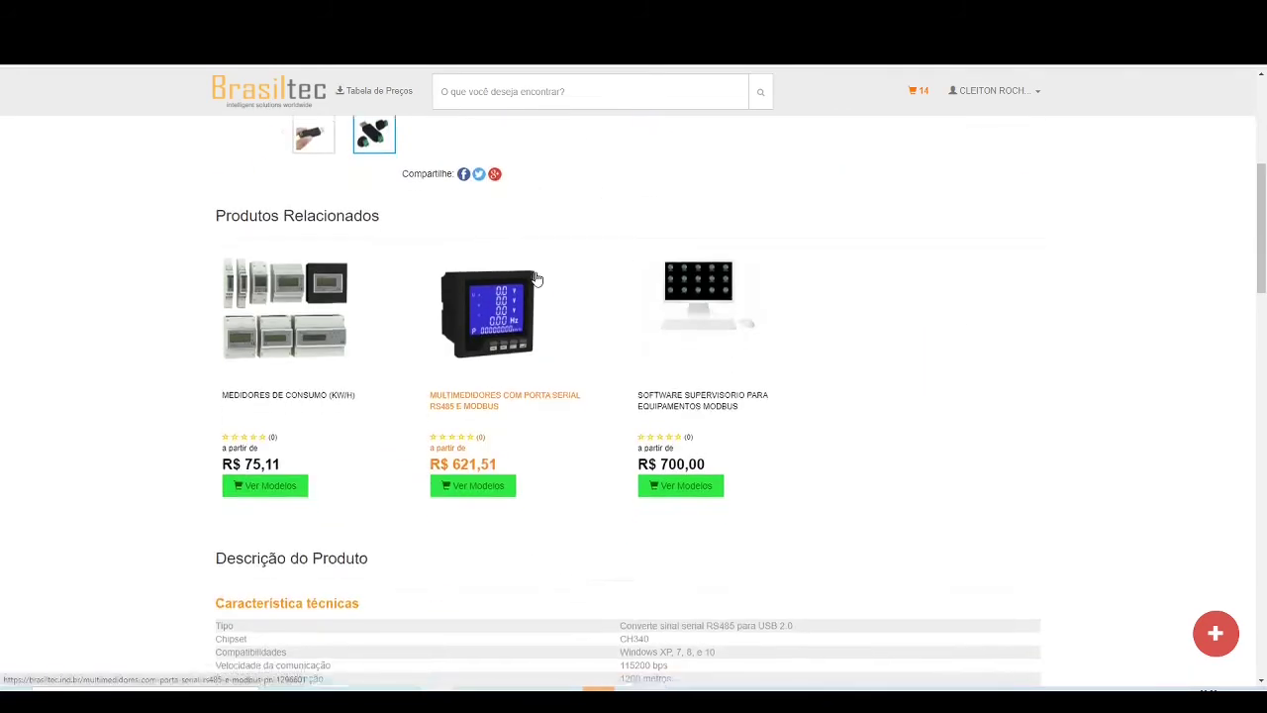
scroll(540, 265, "down", 5)
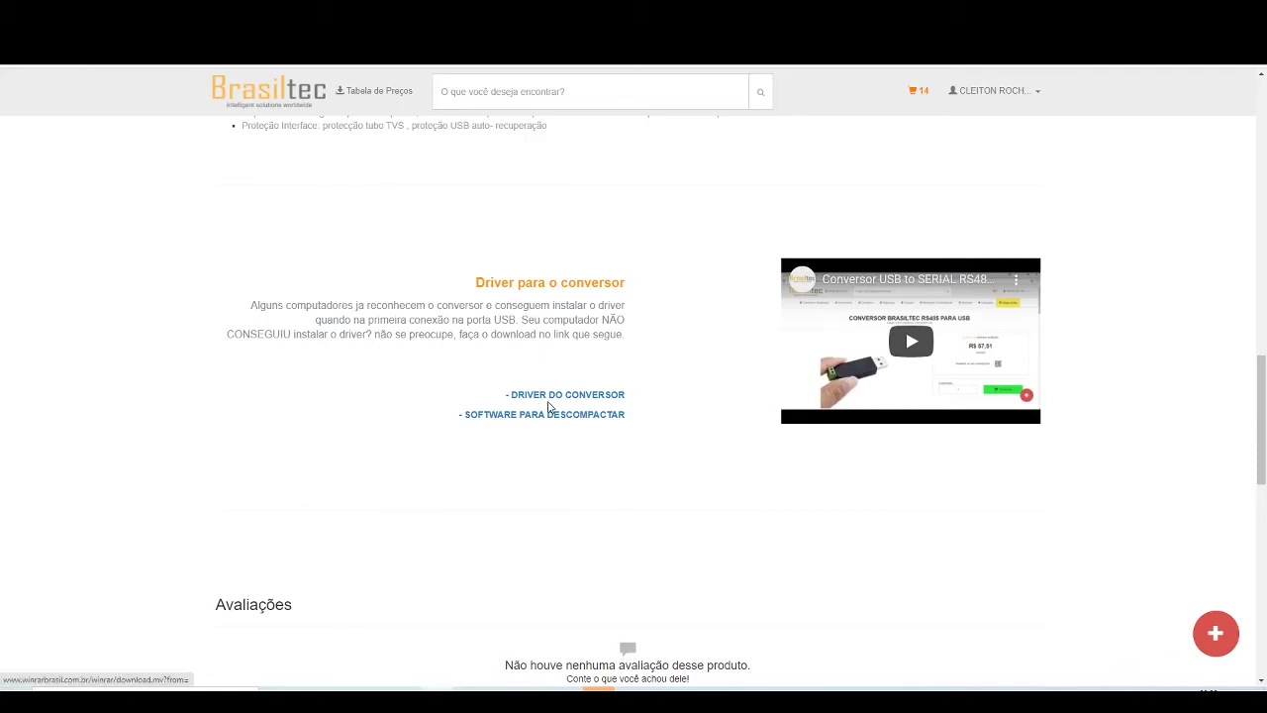
scroll(572, 375, "up", 14)
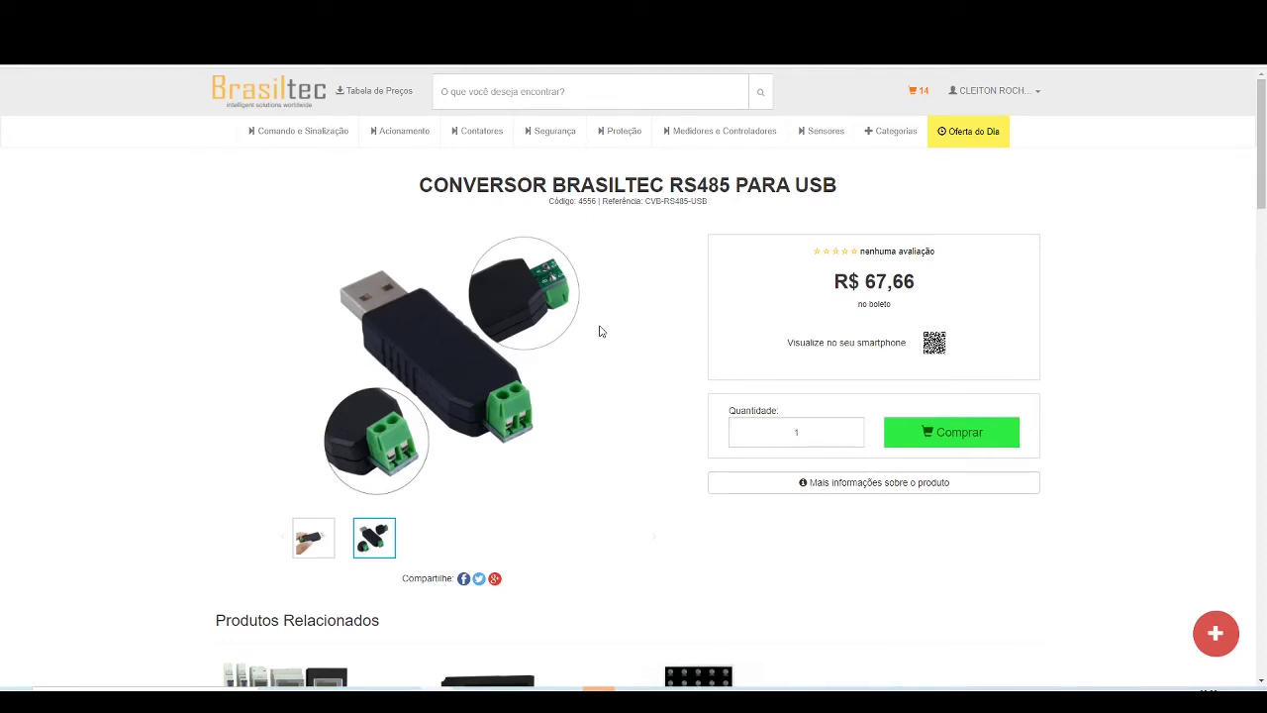
- Look up the USB-SERIAL CH340 port in Windows Device Manager and set the device's serial port to COM10
left_click(730, 688)
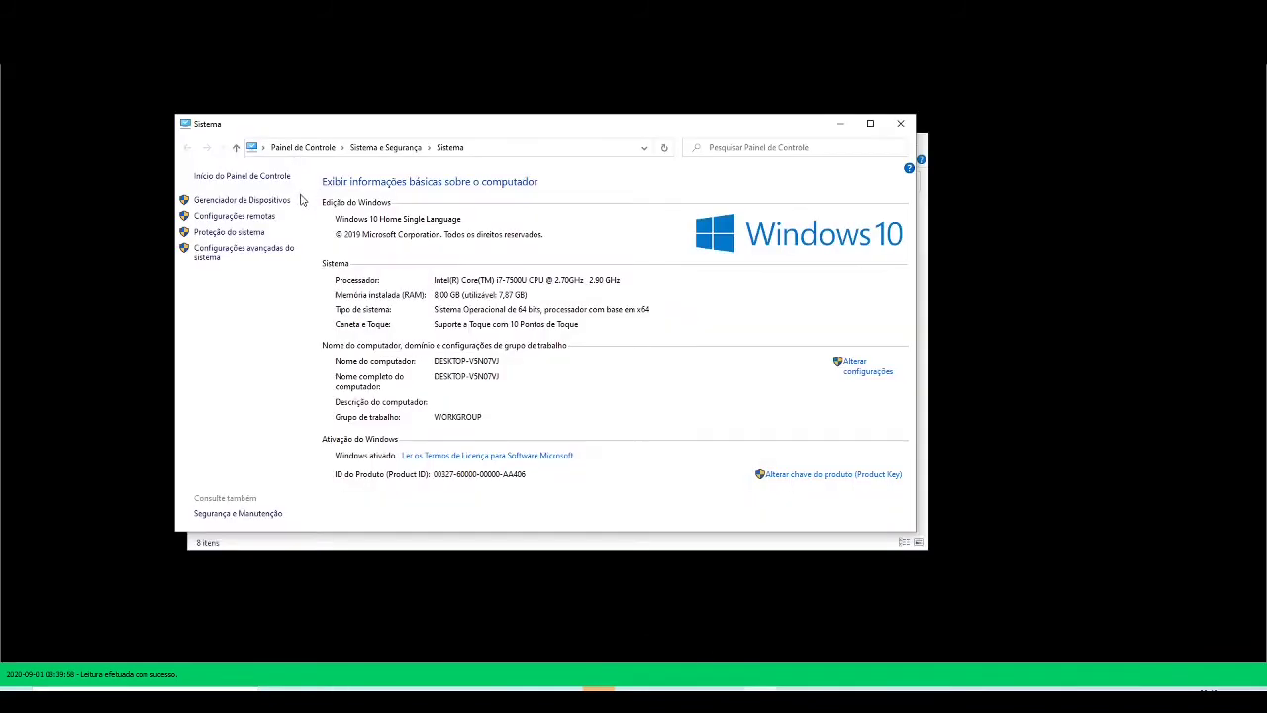
left_click(252, 202)
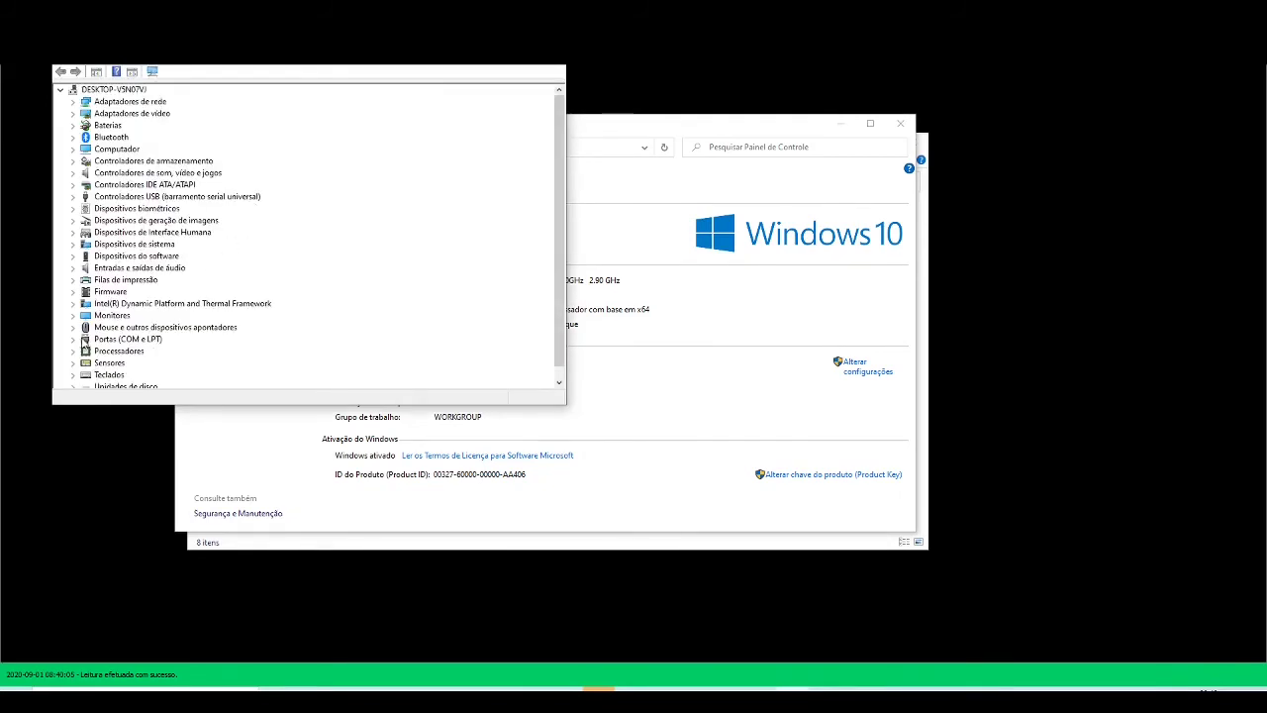
left_click(75, 338)
left_click(156, 352)
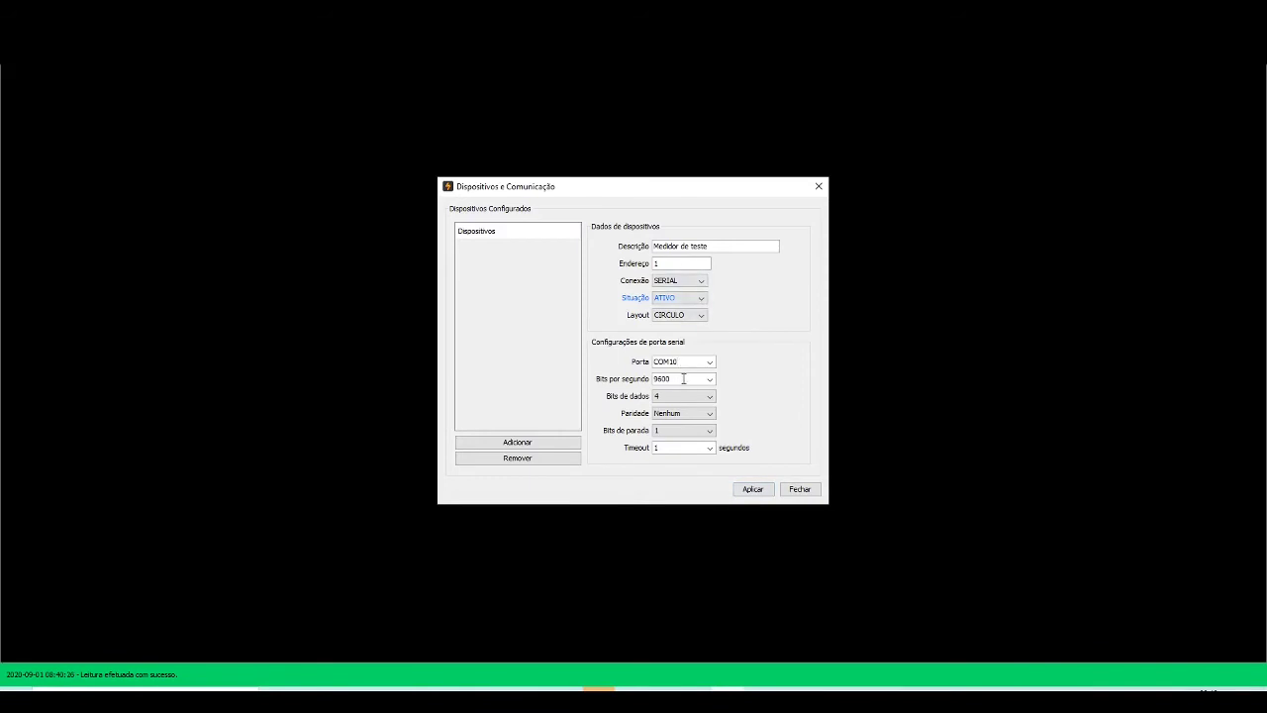
left_click(752, 690)
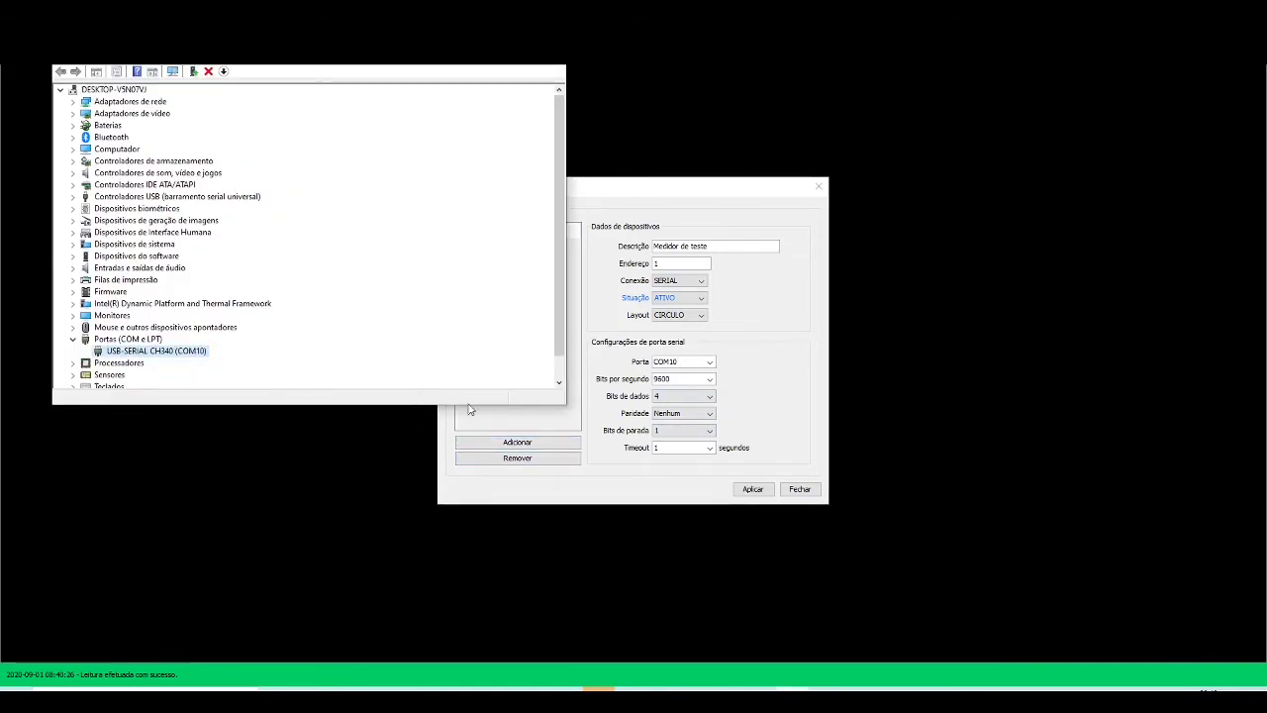
left_click(728, 388)
- Set the serial port's bits per second to 2400
left_click(709, 380)
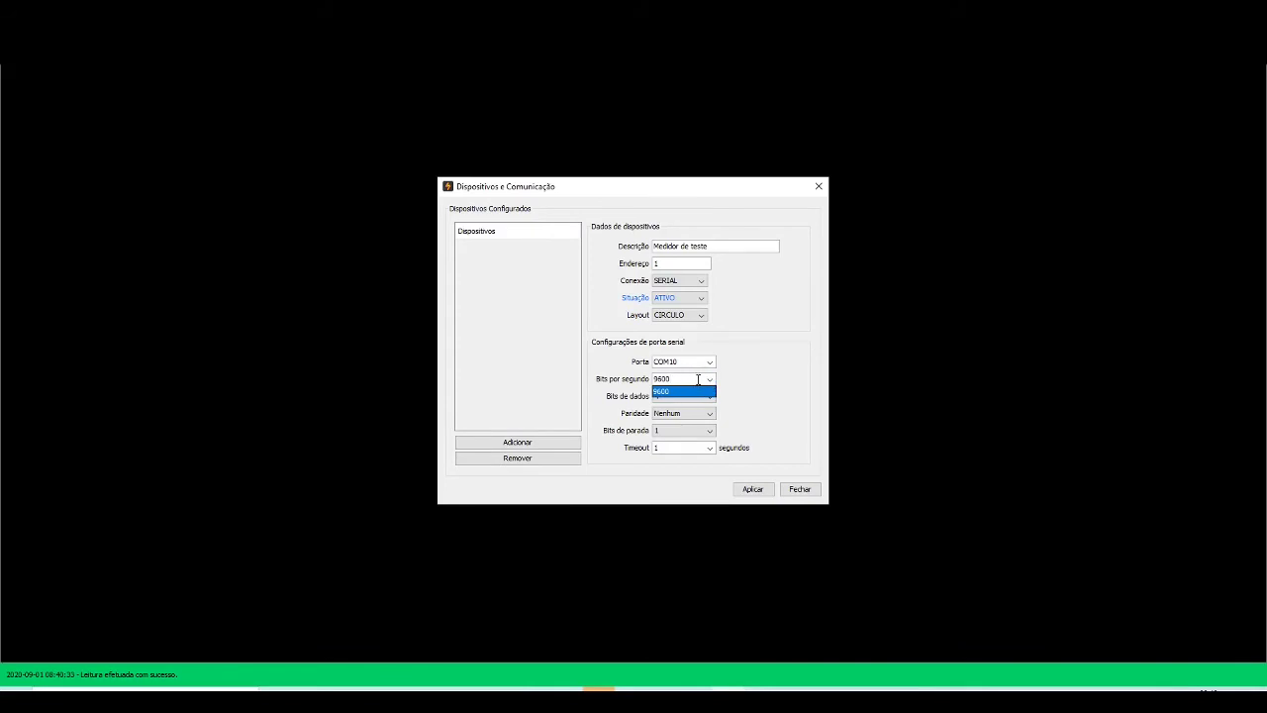
left_click_drag(696, 380, 630, 368)
type("2400")
left_click(767, 392)
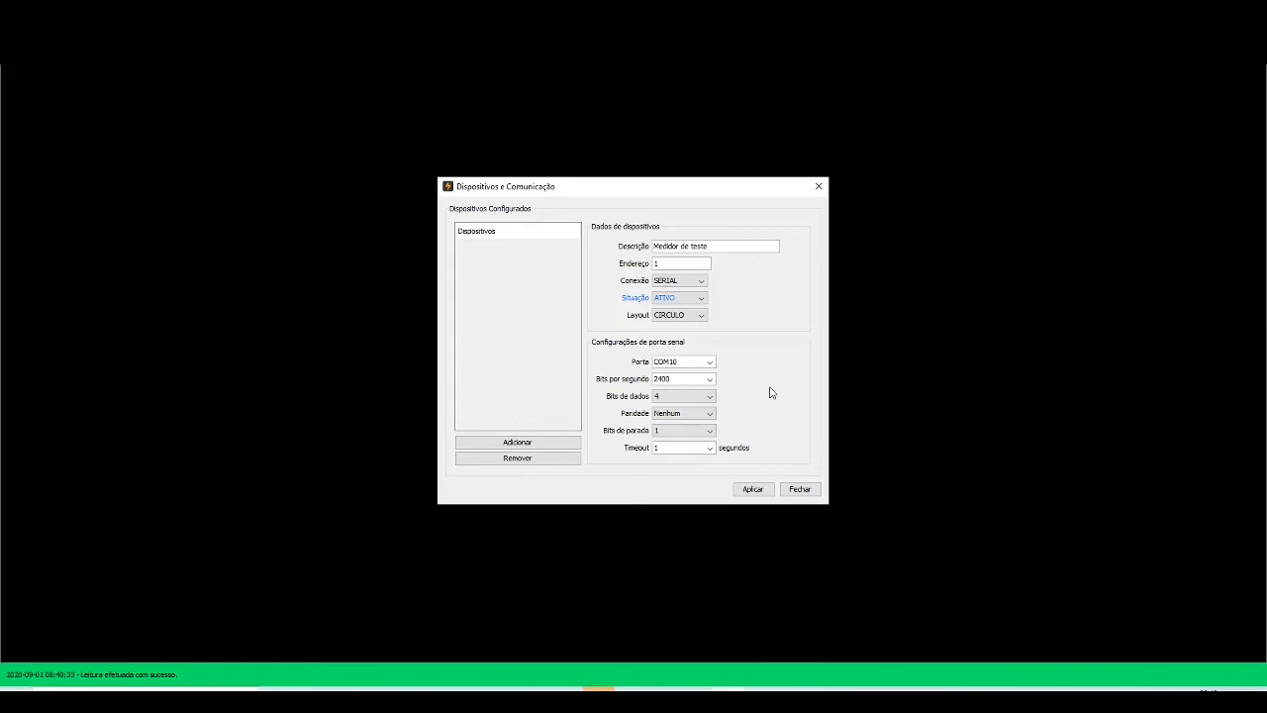
- Set data bits to 8 and parity to Nenhum, apply the device, and review its saved settings before closing the configuration
left_click(684, 397)
left_click(662, 451)
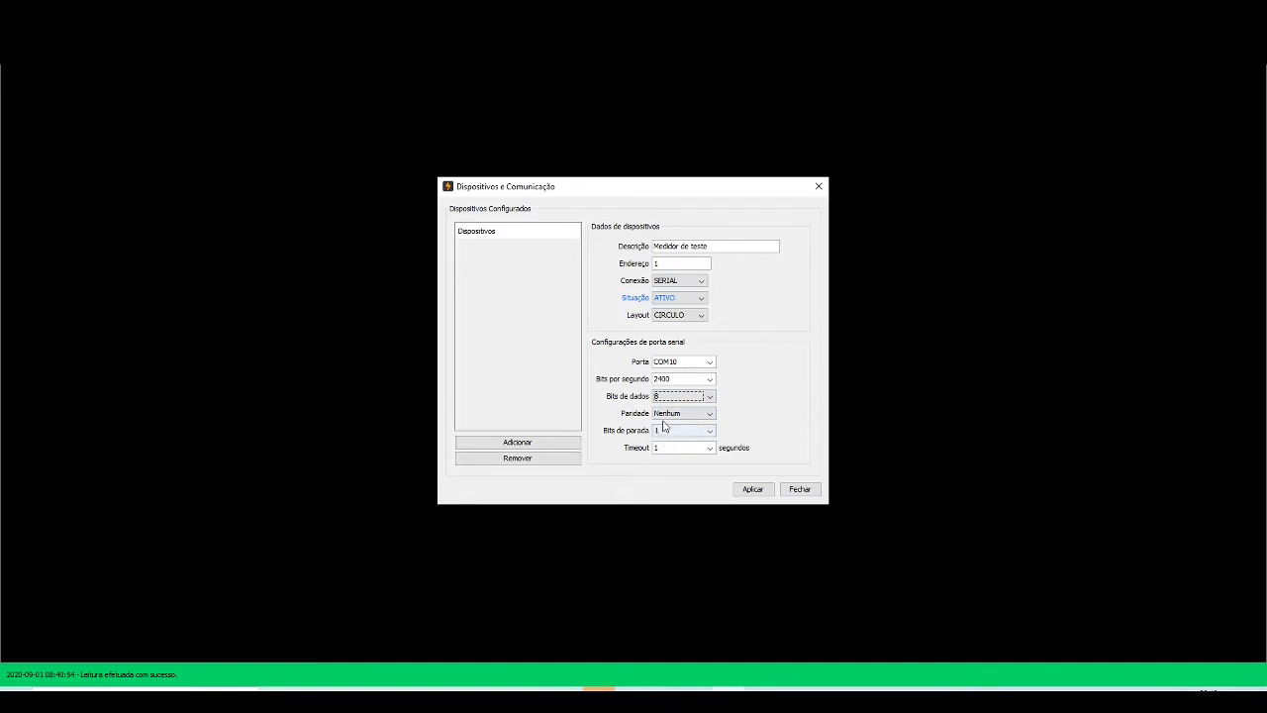
left_click(665, 415)
left_click(666, 422)
left_click(752, 489)
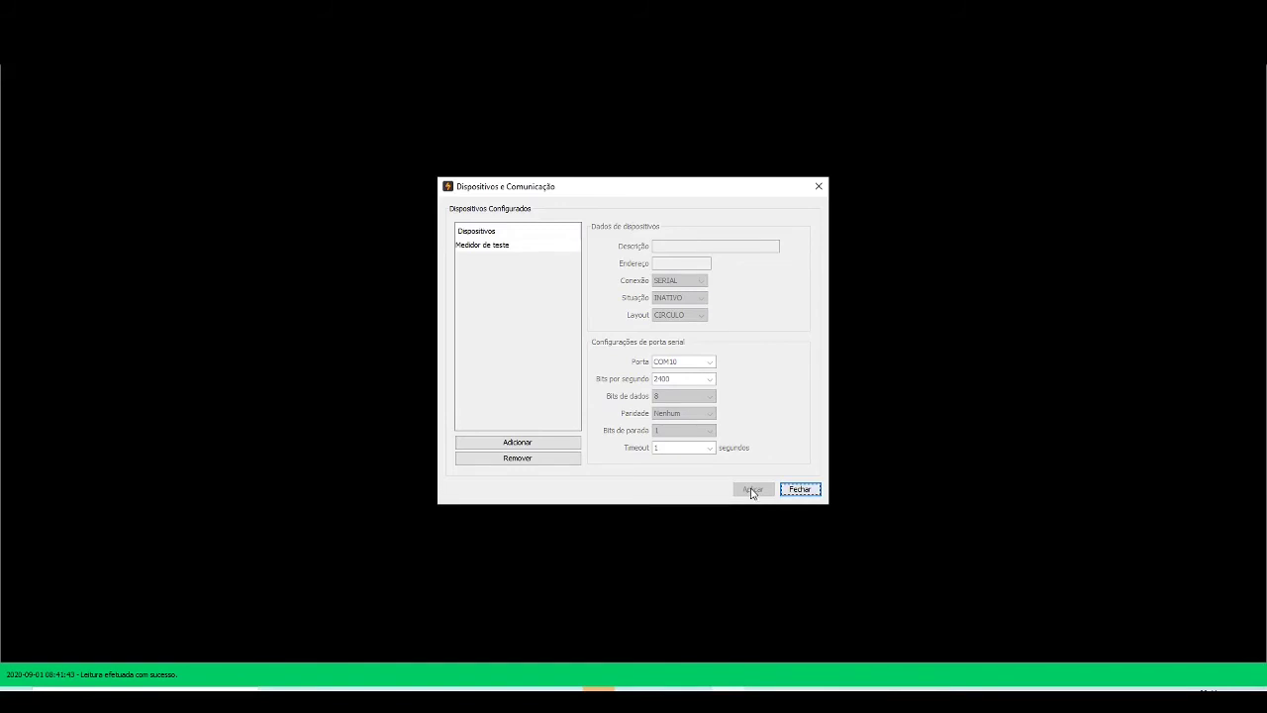
left_click(496, 246)
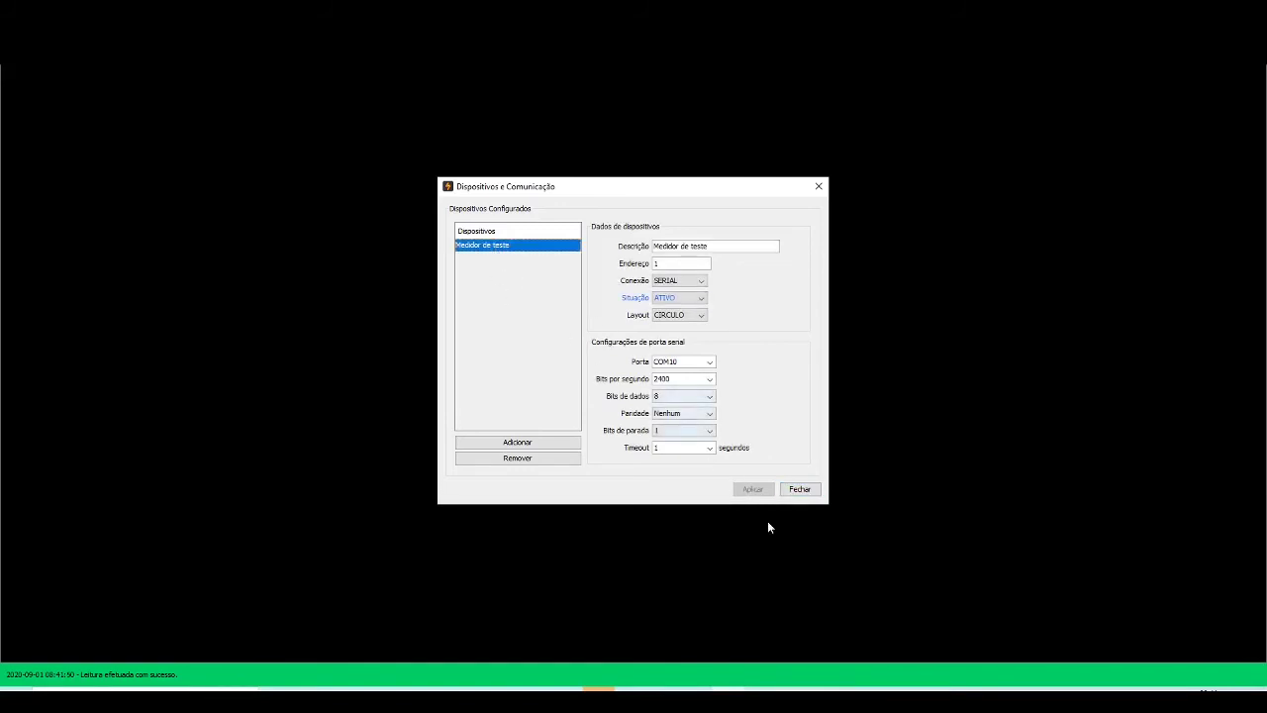
left_click(799, 490)
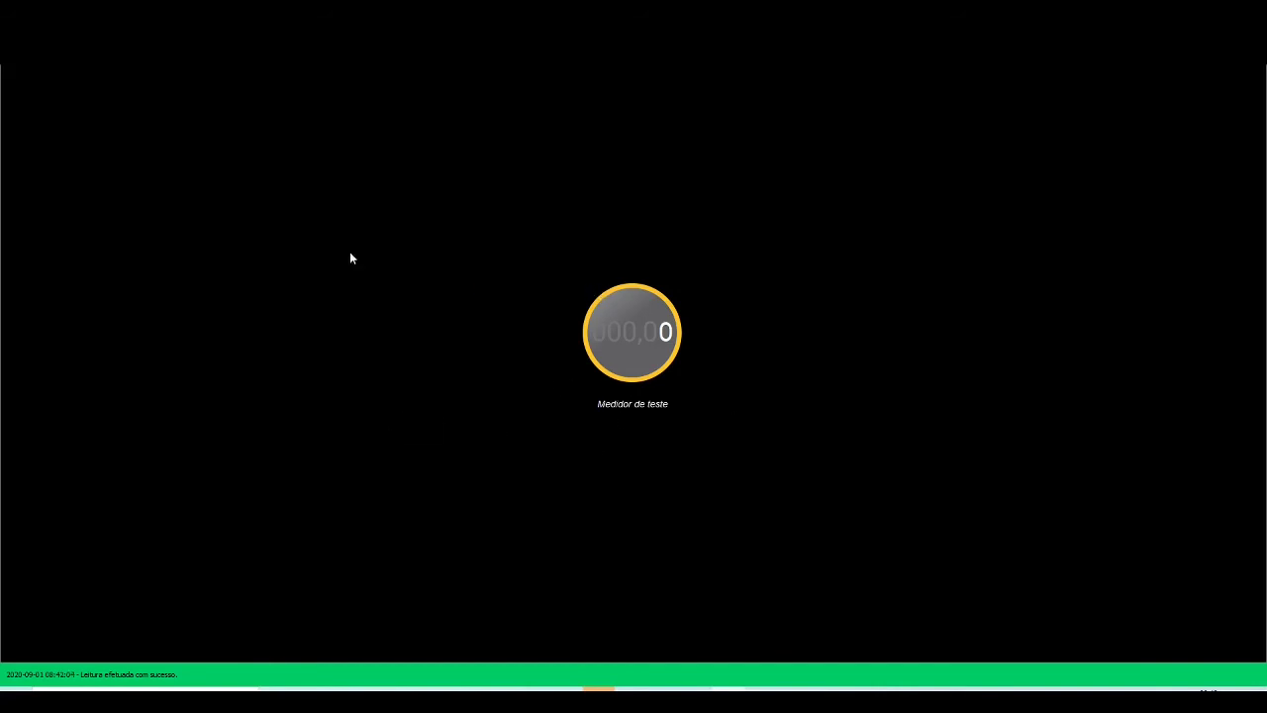
- Open the tag configuration and add a tag named "Voltagem"
left_click(29, 56)
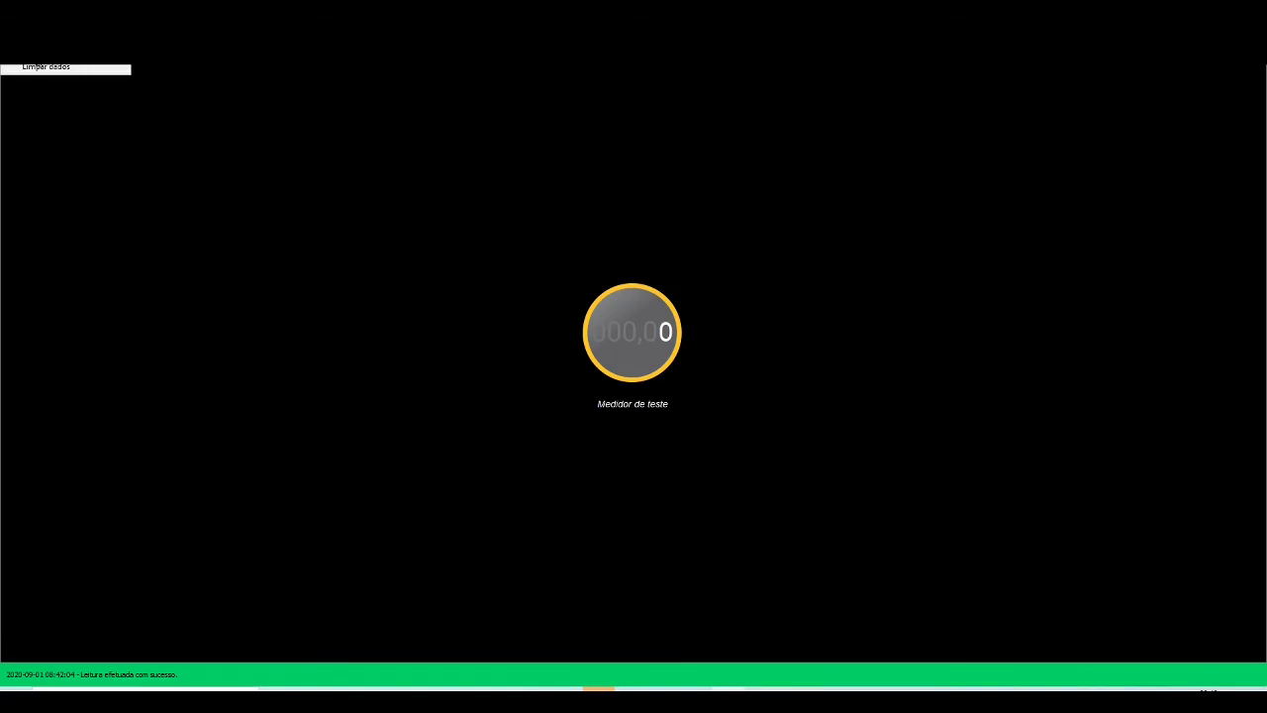
left_click(40, 55)
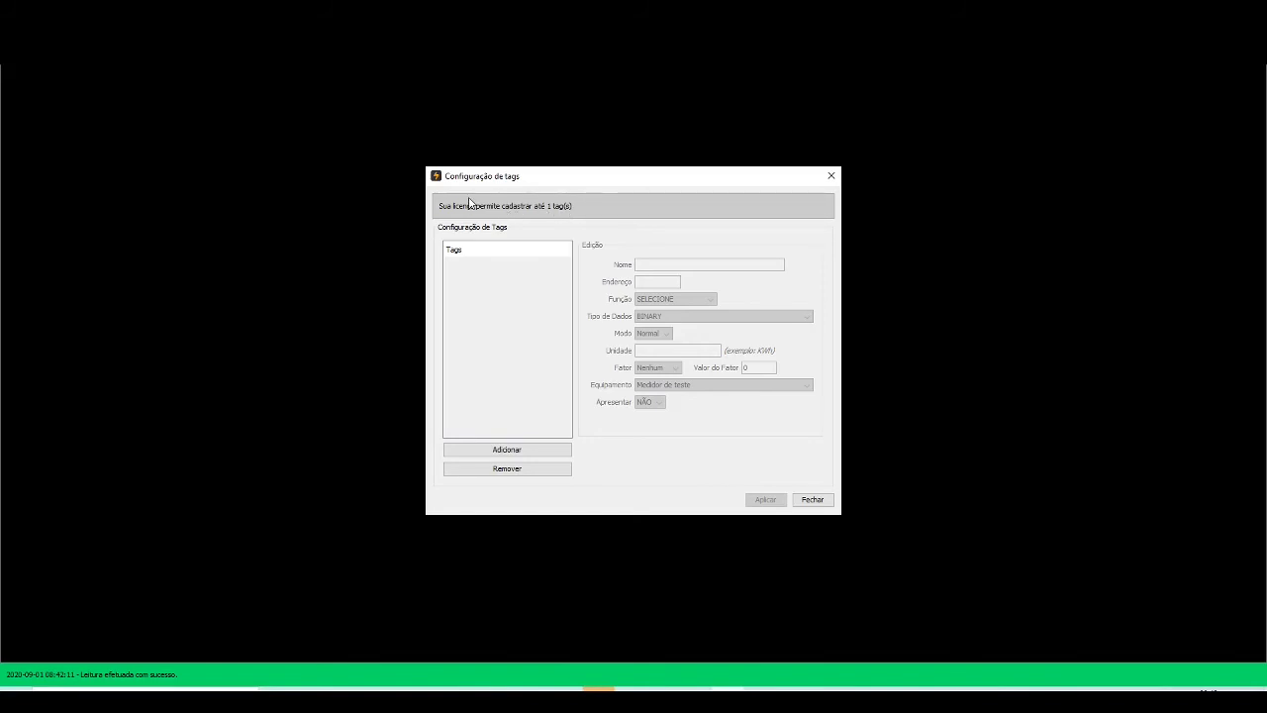
left_click(506, 450)
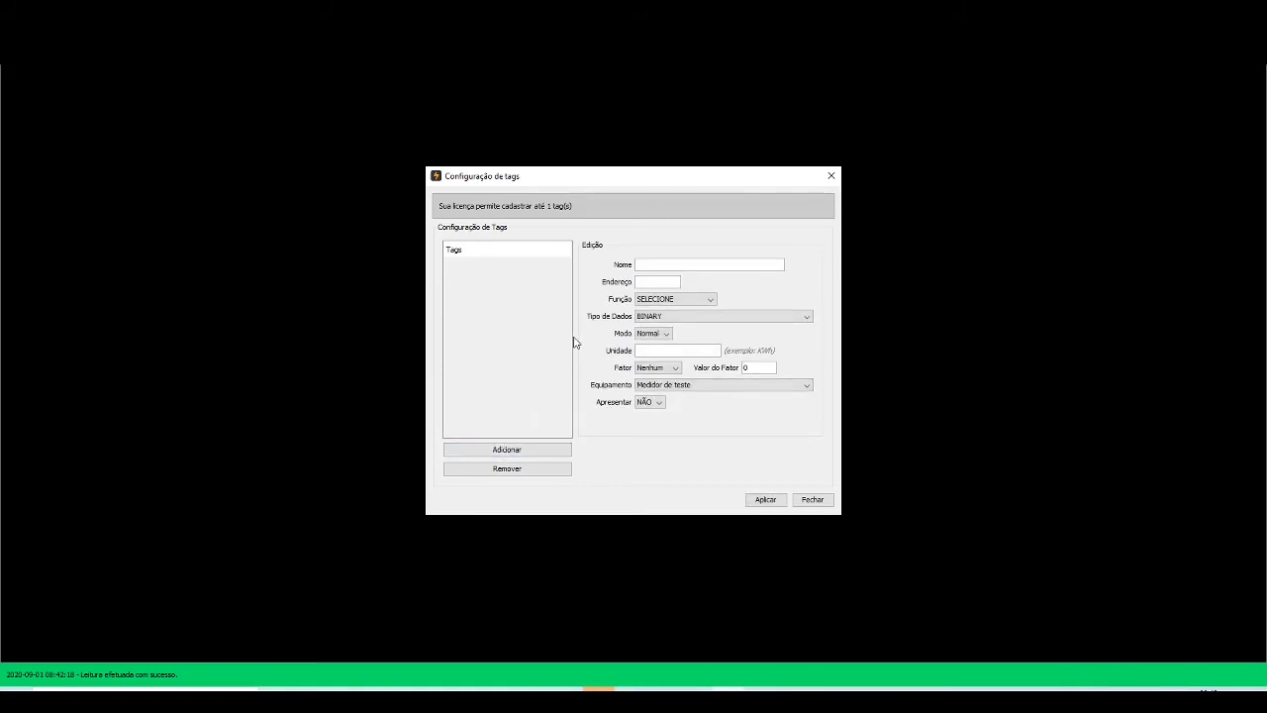
type("Voltagem")
- Switch to Chrome and look up the voltage register address in the register map of the MB1001 Modbus protocol PDF, highlighting its last four digits
key("alt+Tab")
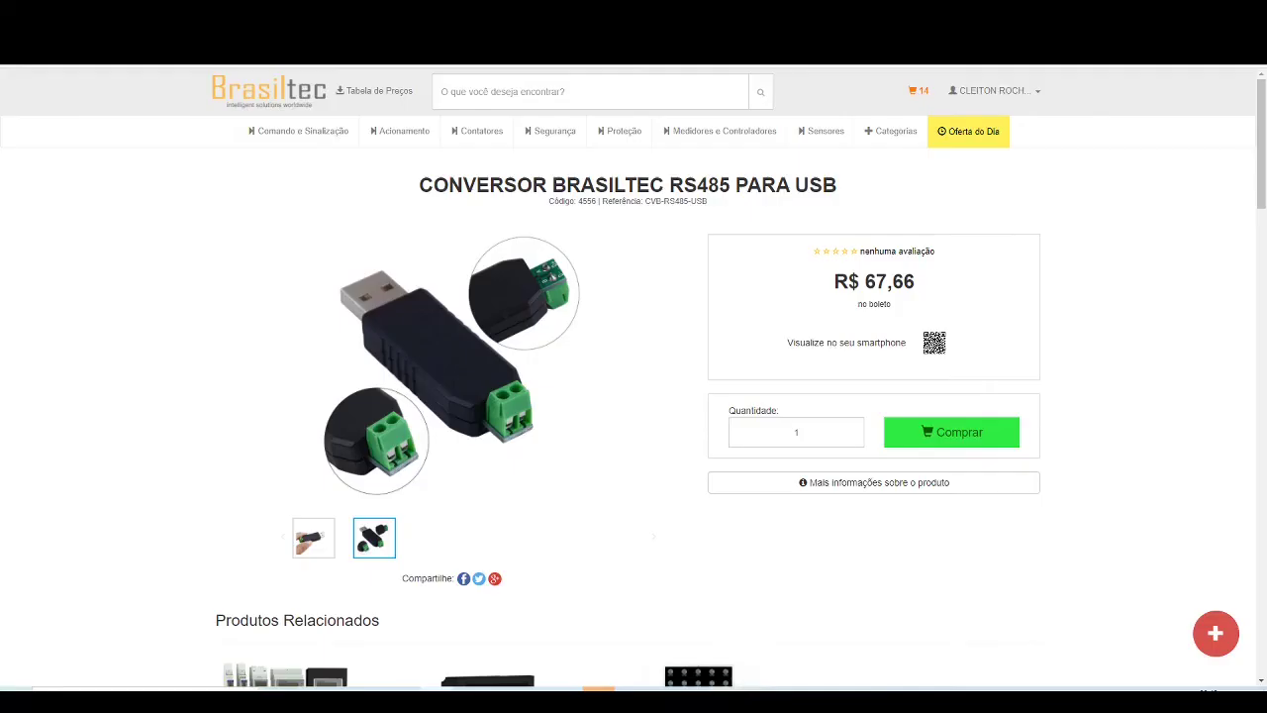
key("ctrl+Tab")
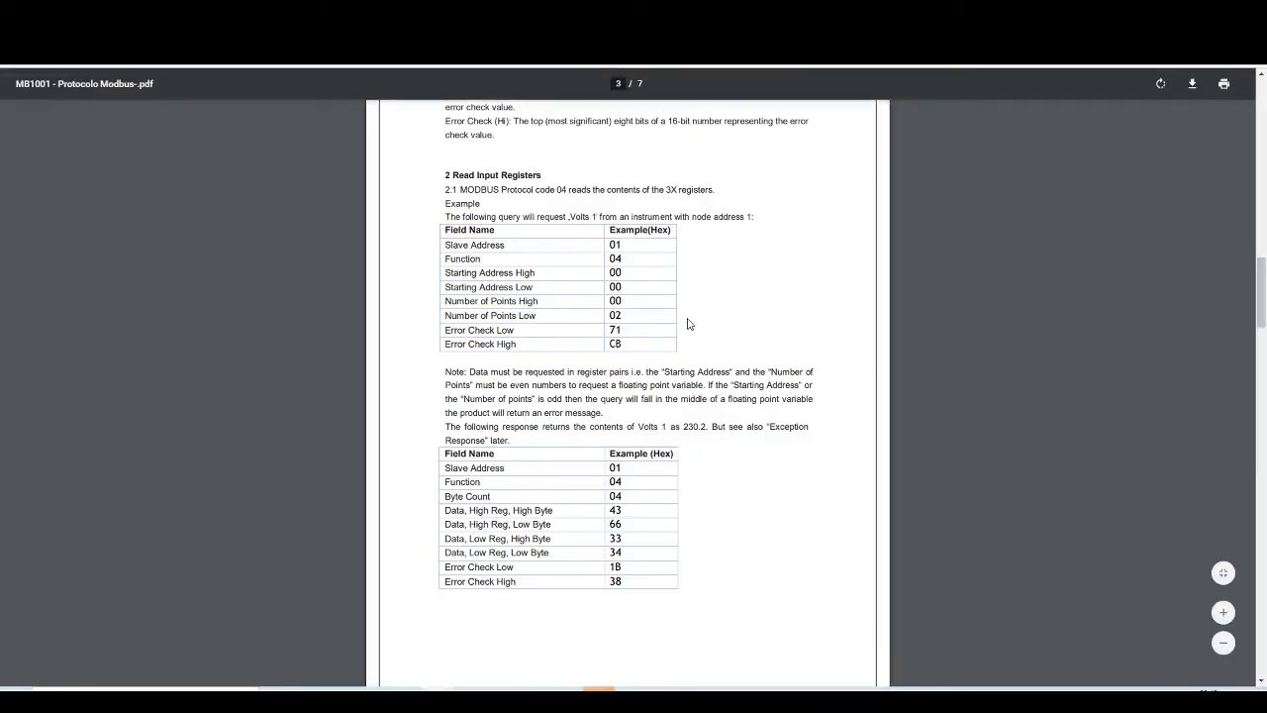
scroll(690, 323, "down", 10)
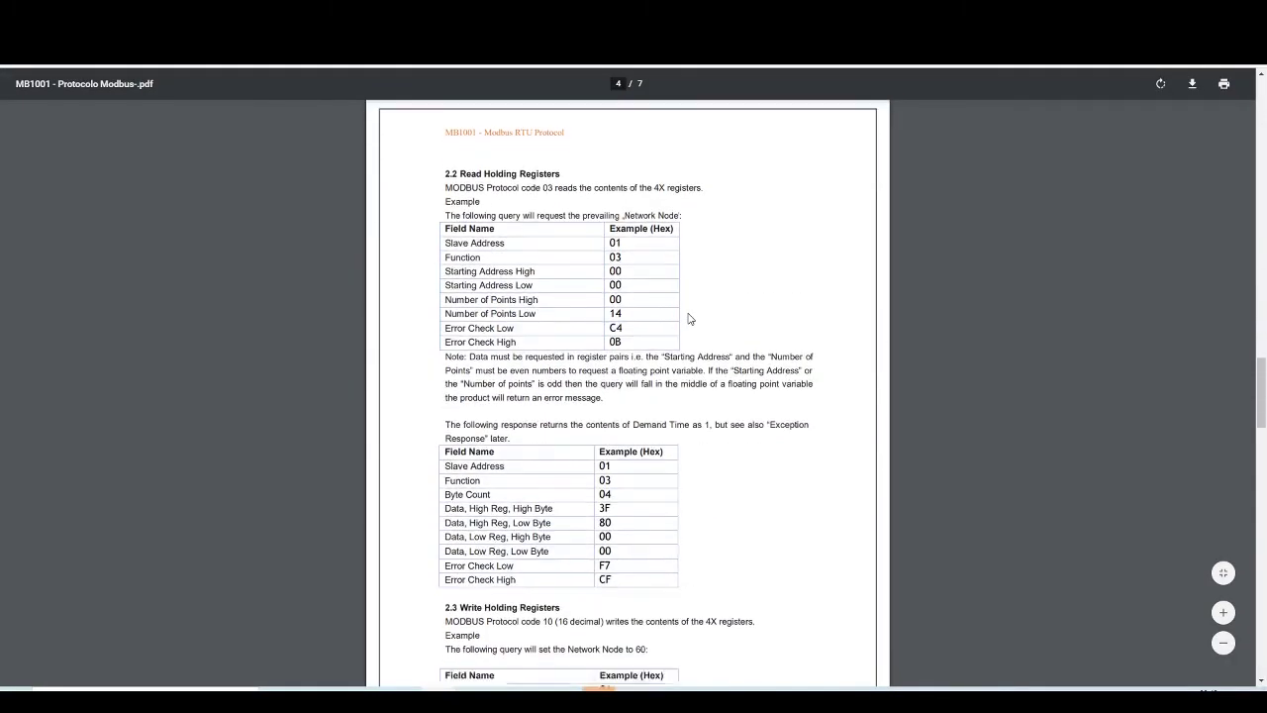
scroll(690, 316, "down", 7)
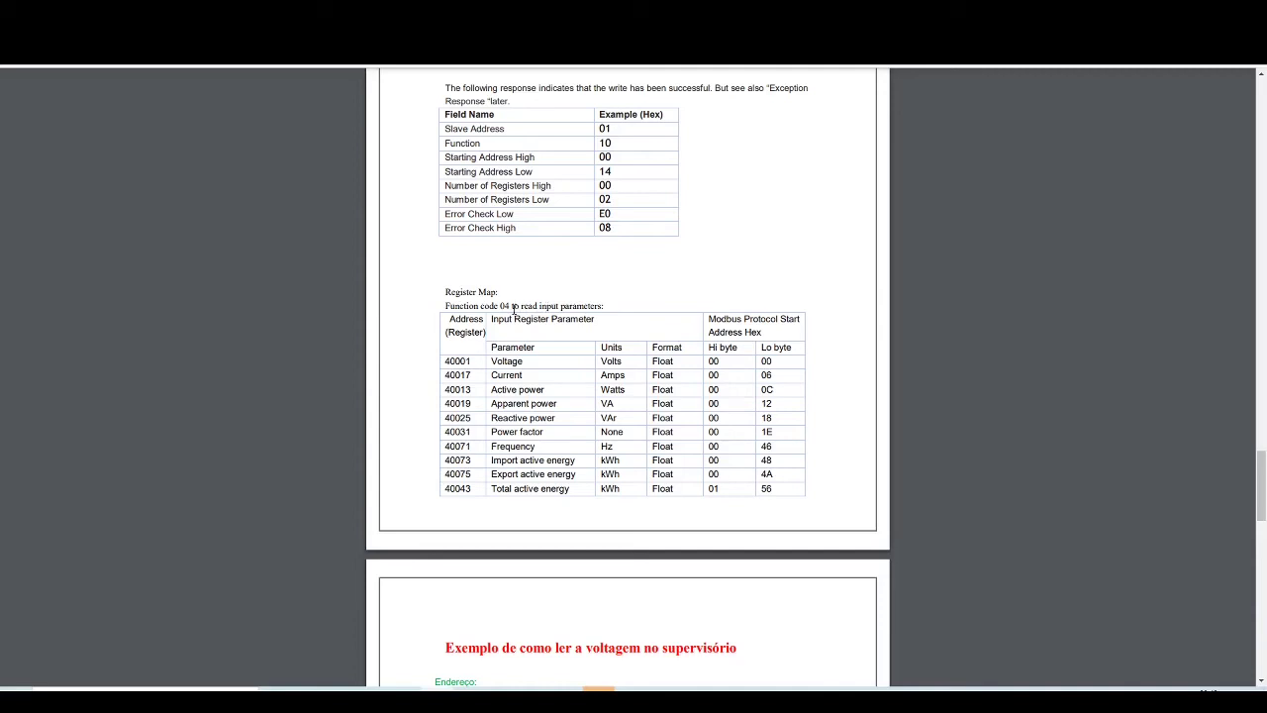
left_click_drag(473, 361, 446, 362)
left_click(451, 364)
left_click_drag(469, 362, 450, 363)
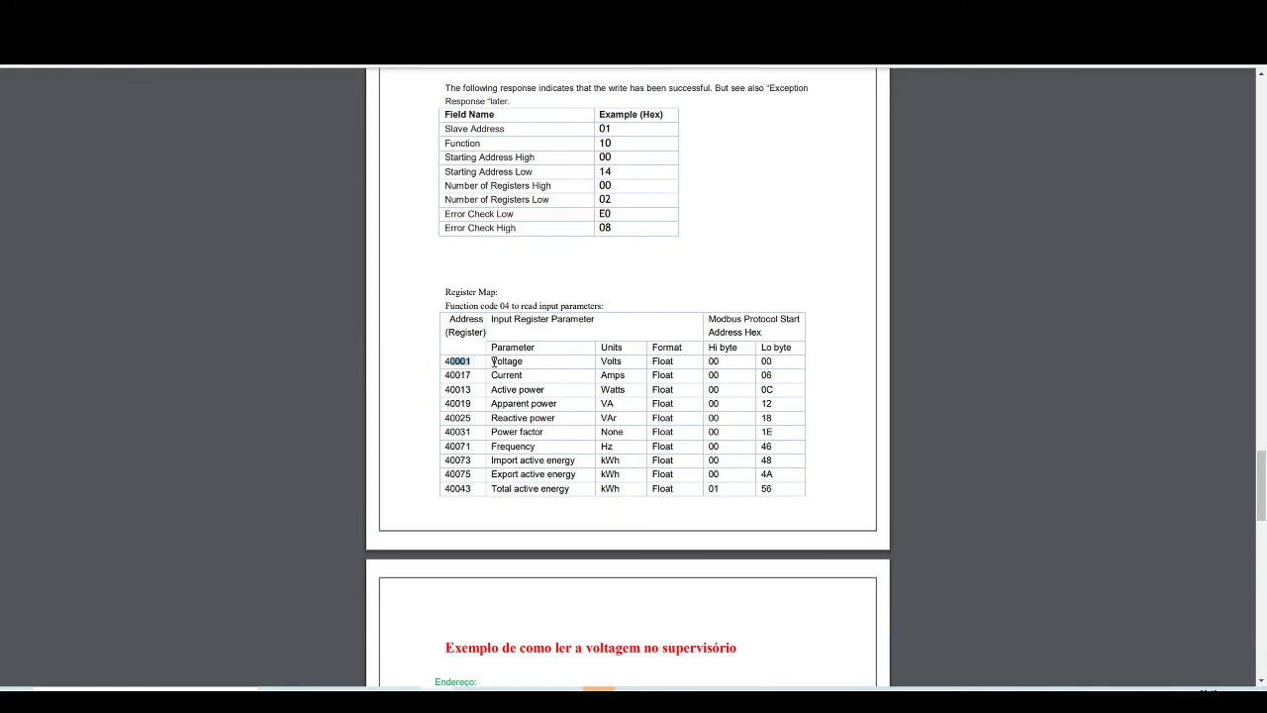